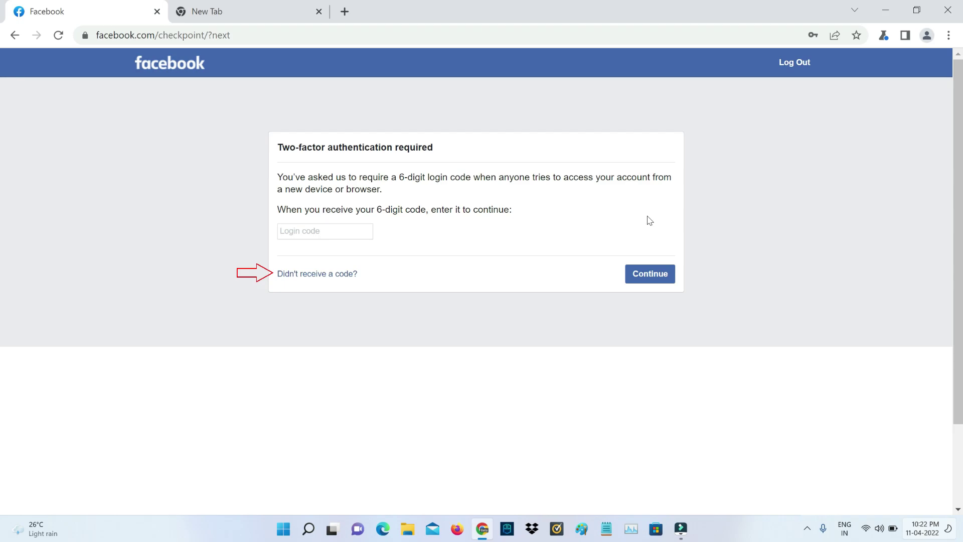
# - Show the alternative ways to get a login code via 'Didn't receive a code?'
pyautogui.click(325, 275)
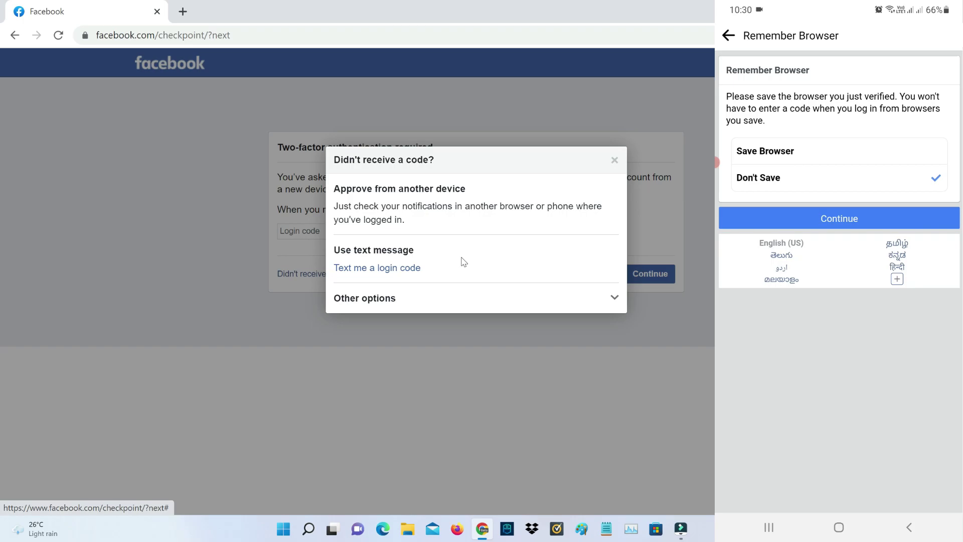
pyautogui.click(415, 269)
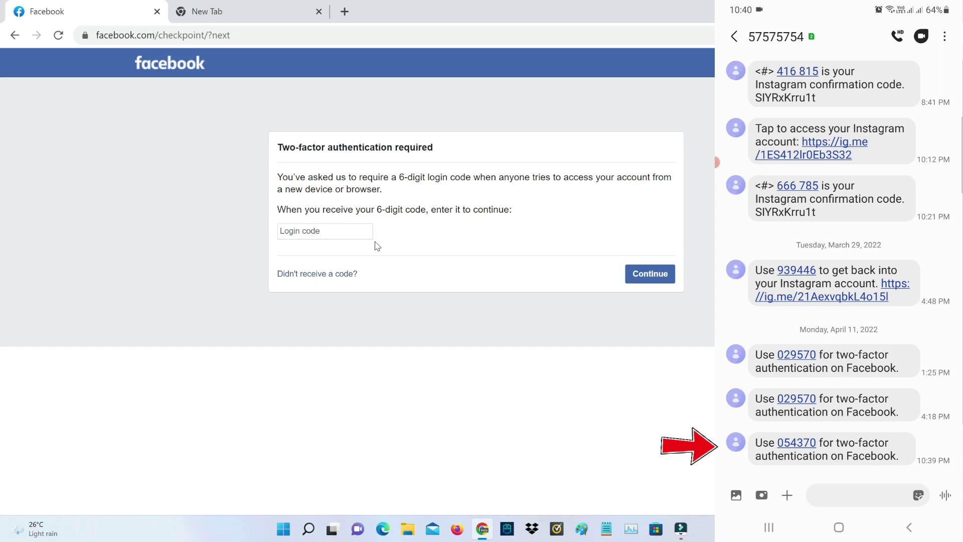
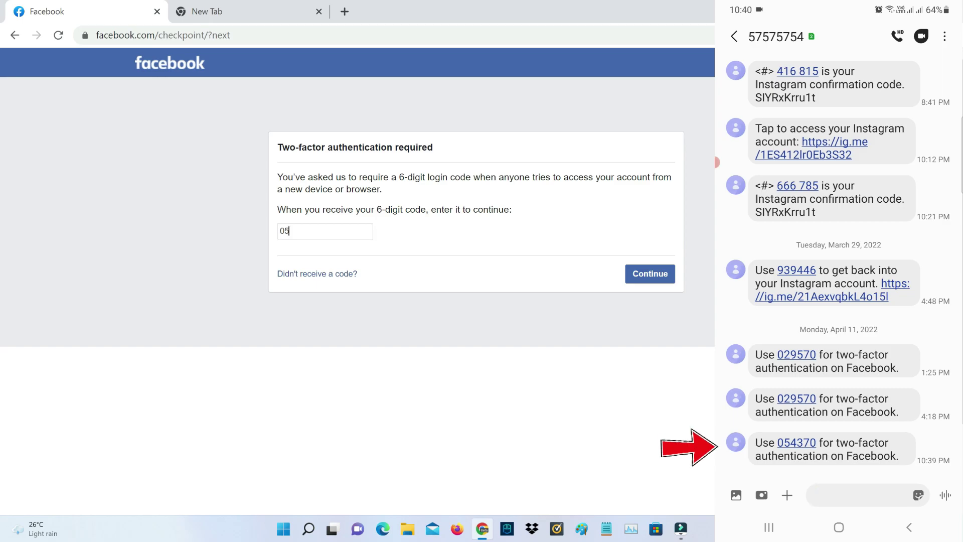
pyautogui.click(645, 284)
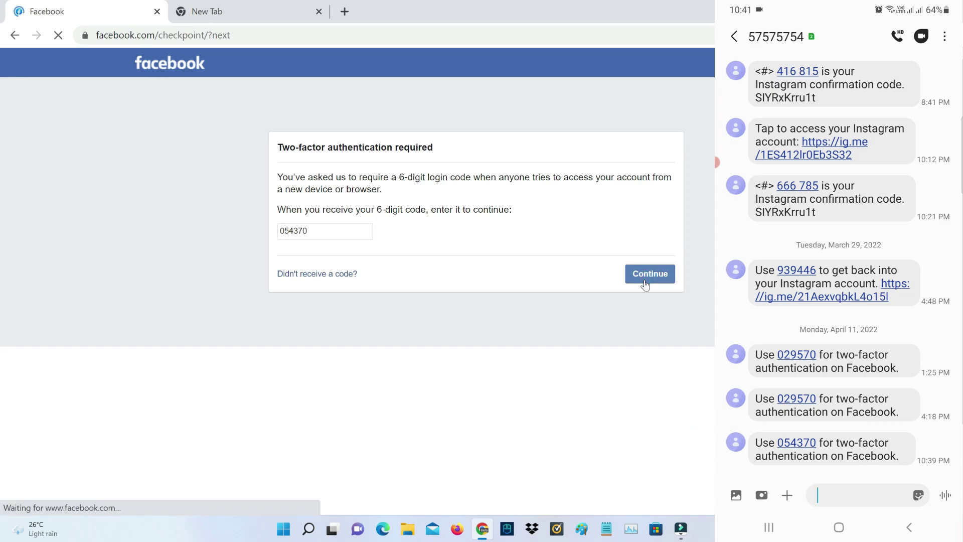
pyautogui.click(319, 226)
pyautogui.click(652, 264)
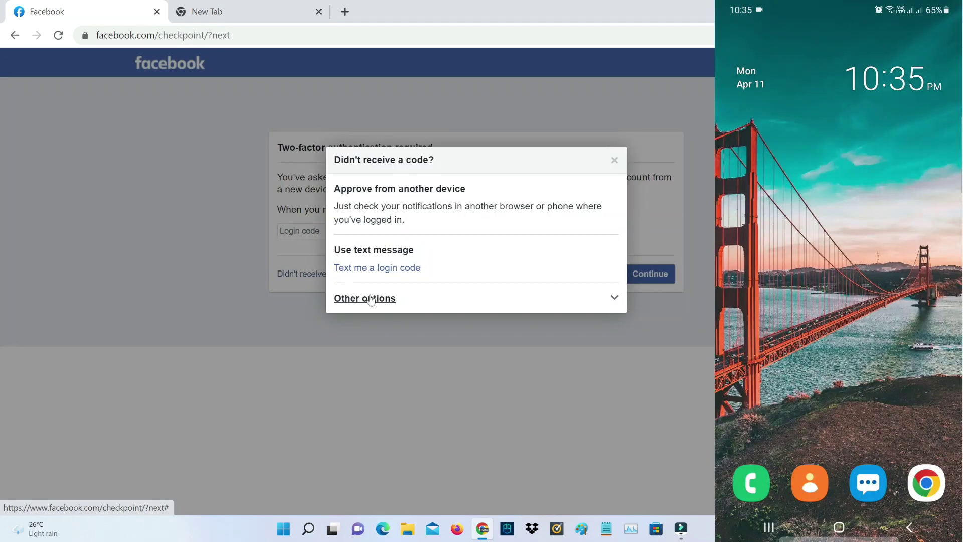
# - Expand 'Other options' and choose 'Get More Help' to start identity confirmation
pyautogui.click(371, 299)
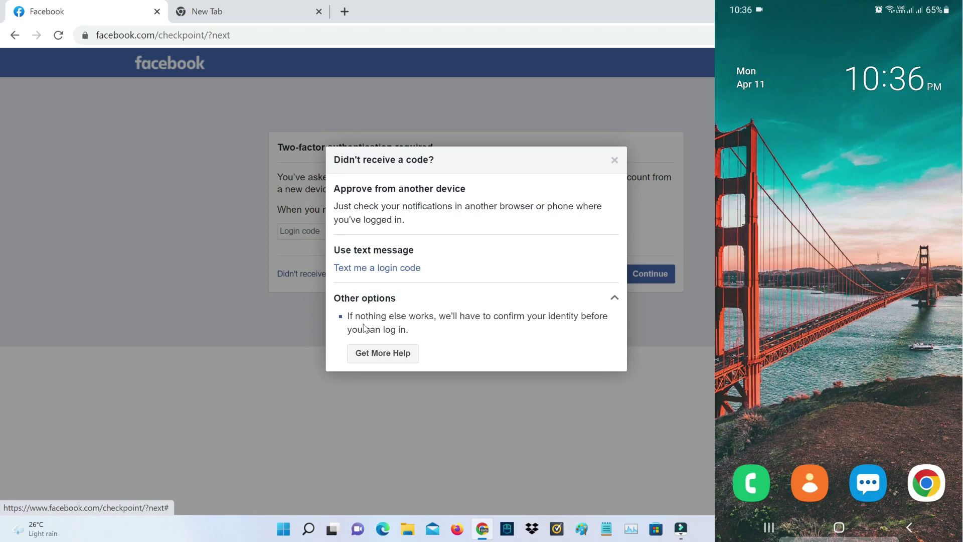
pyautogui.click(372, 357)
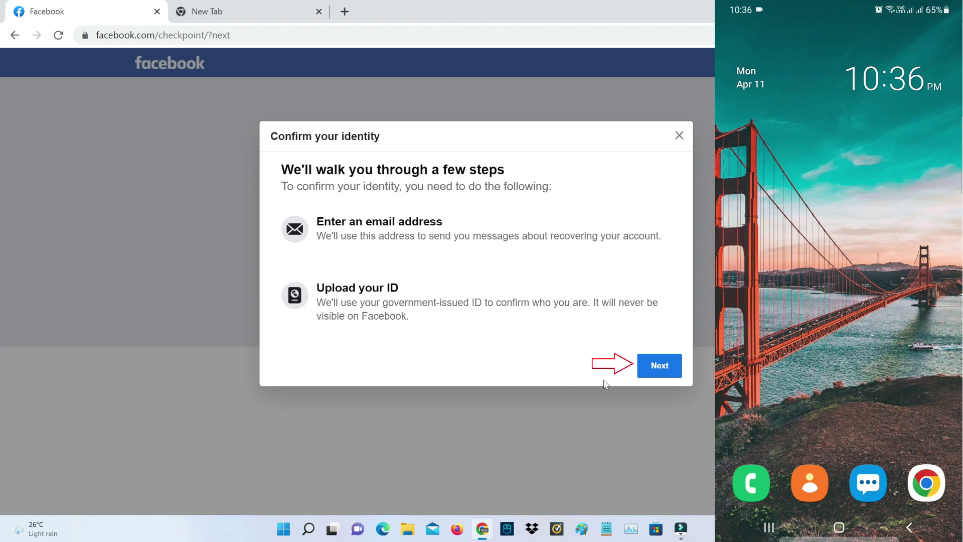
# - Enter and confirm the Gmail address, send the verification code, and start entering it
pyautogui.click(662, 361)
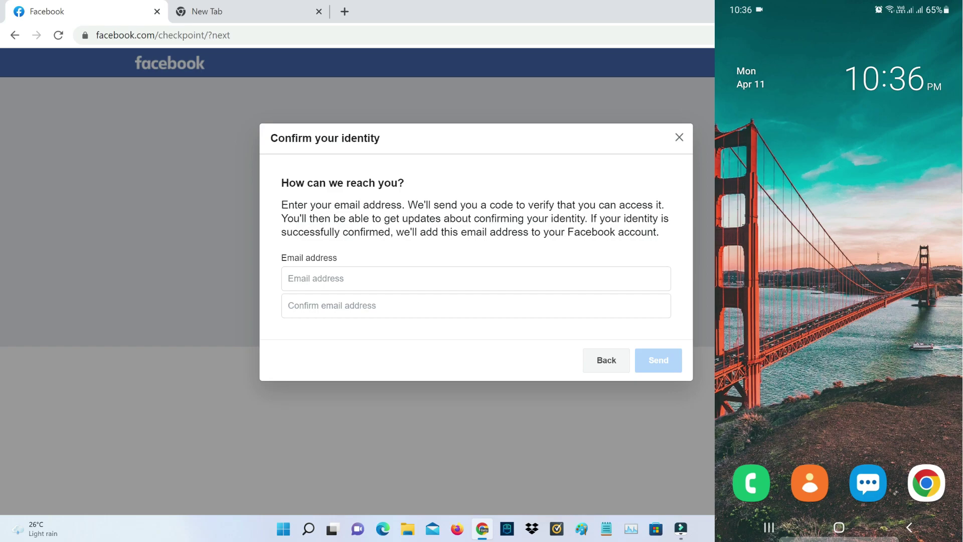
pyautogui.write('@gmail.com')
pyautogui.press('Tab')
pyautogui.write('@gmail')
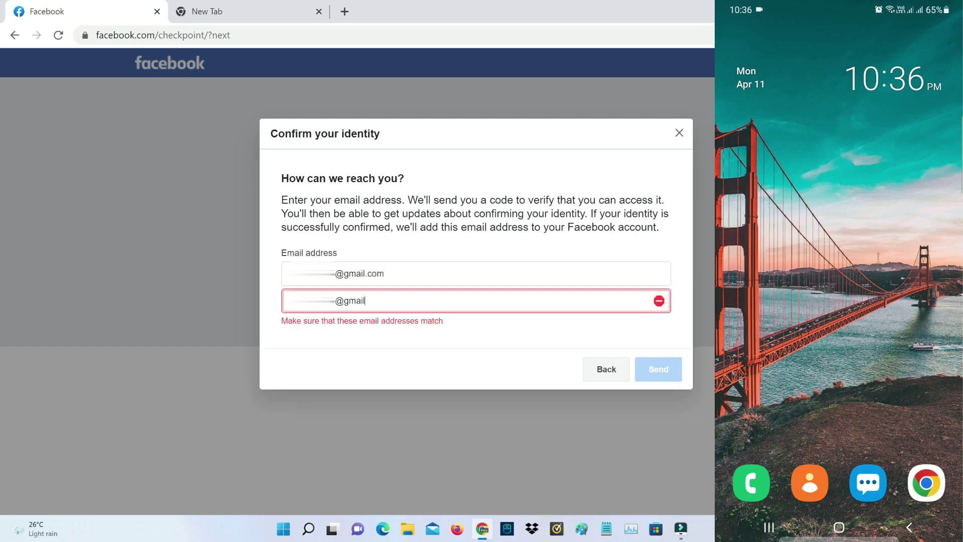
pyautogui.write('.com')
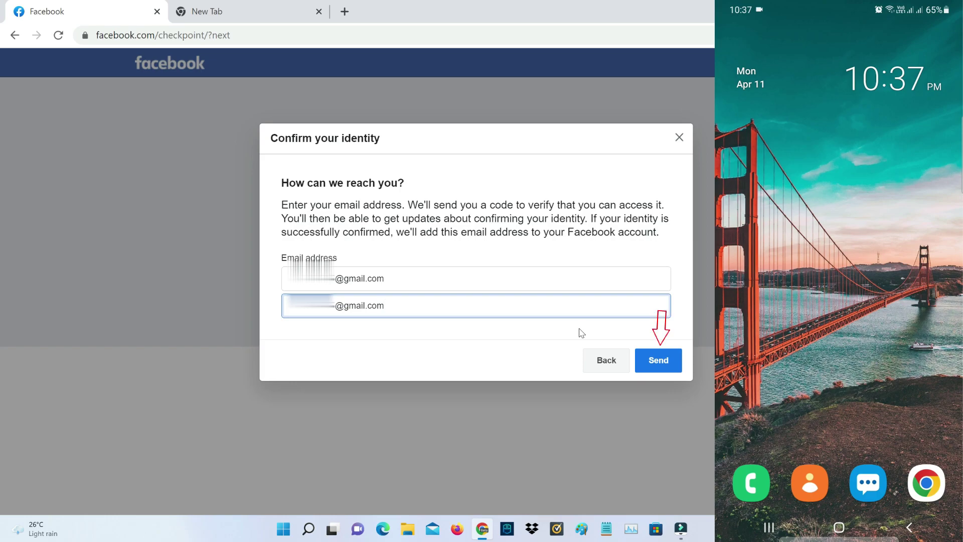
pyautogui.click(665, 359)
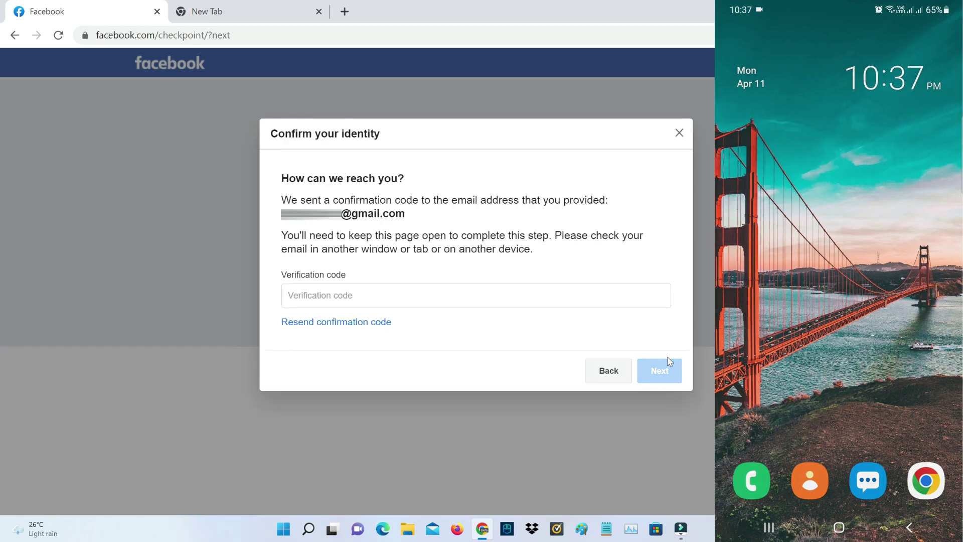
pyautogui.click(474, 296)
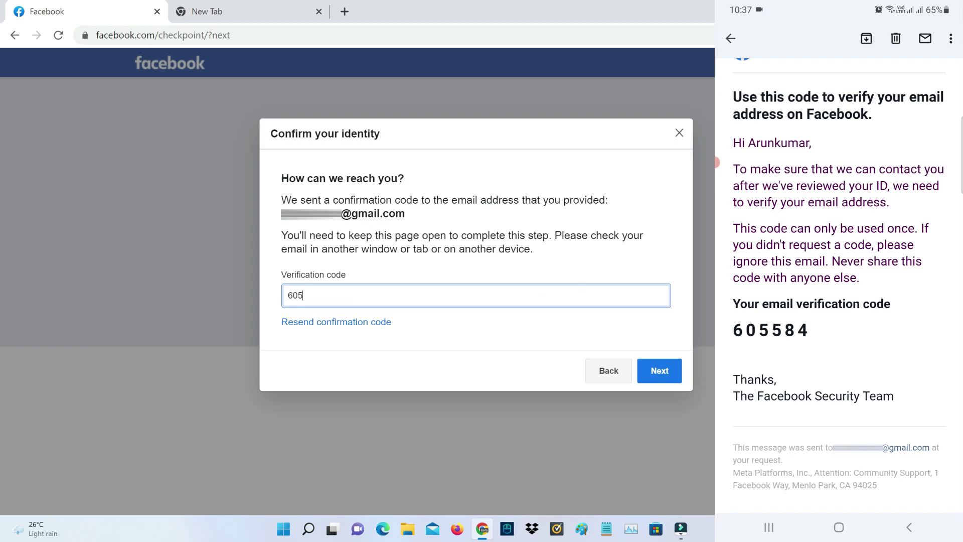
# - Submit the emailed verification code so the ID-type selection step loads
pyautogui.click(661, 375)
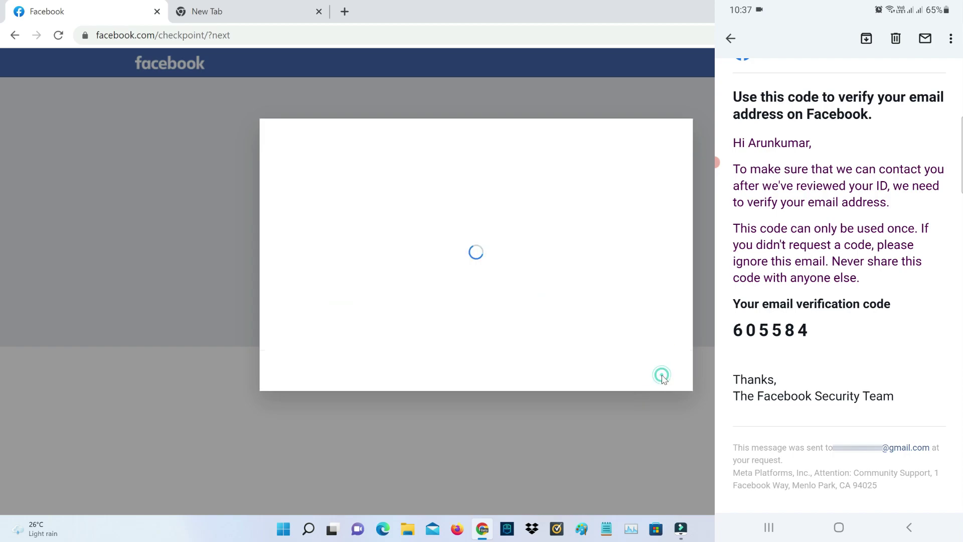